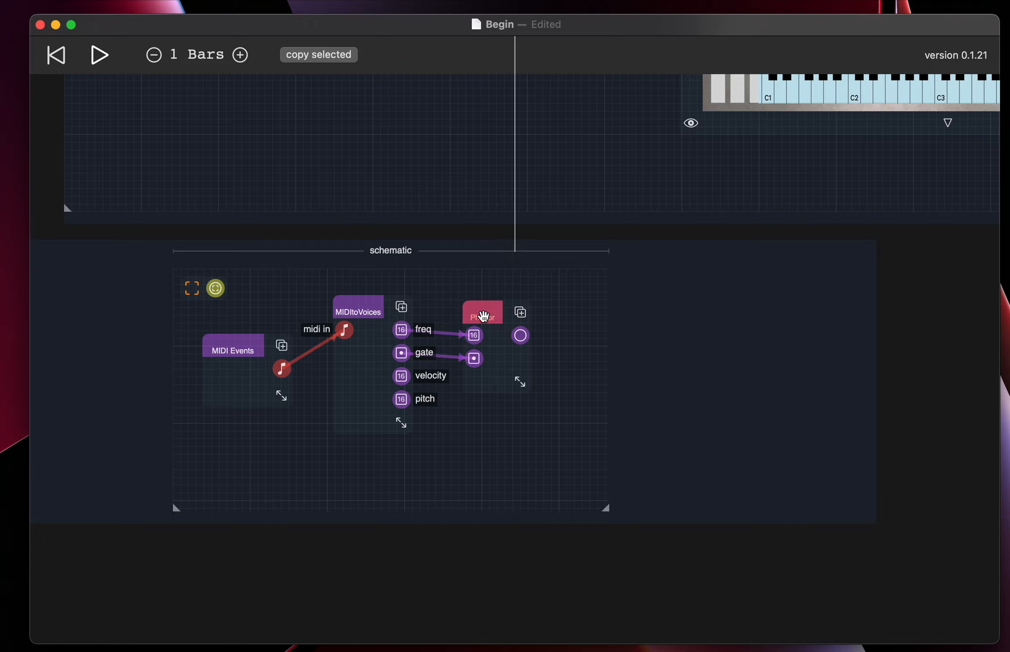
Step: Add a PhSine component beside the Phasor in the schematic and connect the Phasor's output to its input
left_click_drag(483, 314, 479, 294)
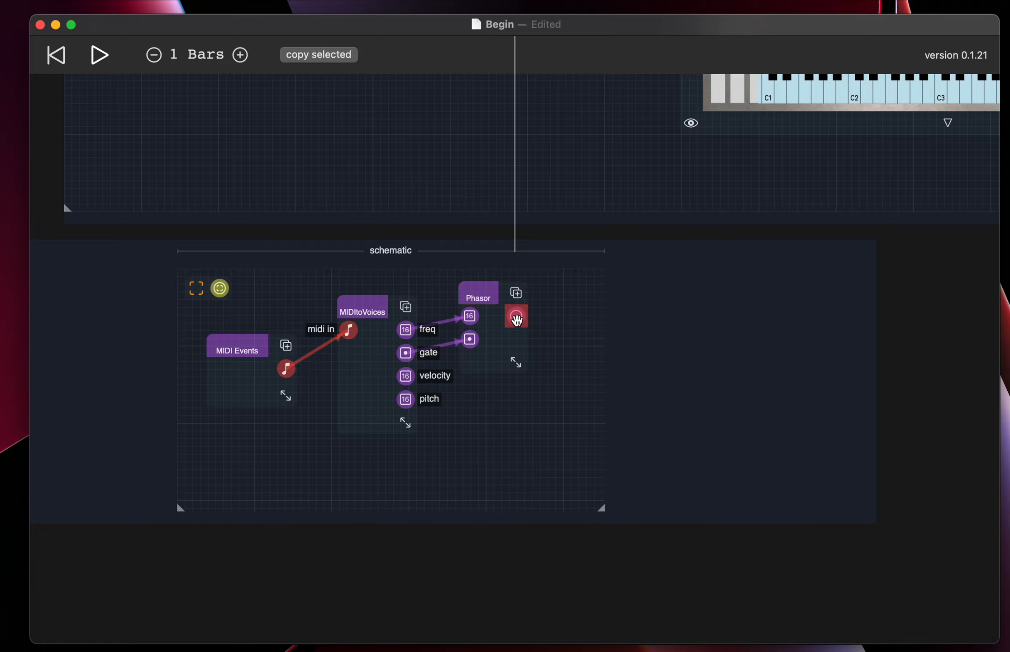
double_click(563, 316)
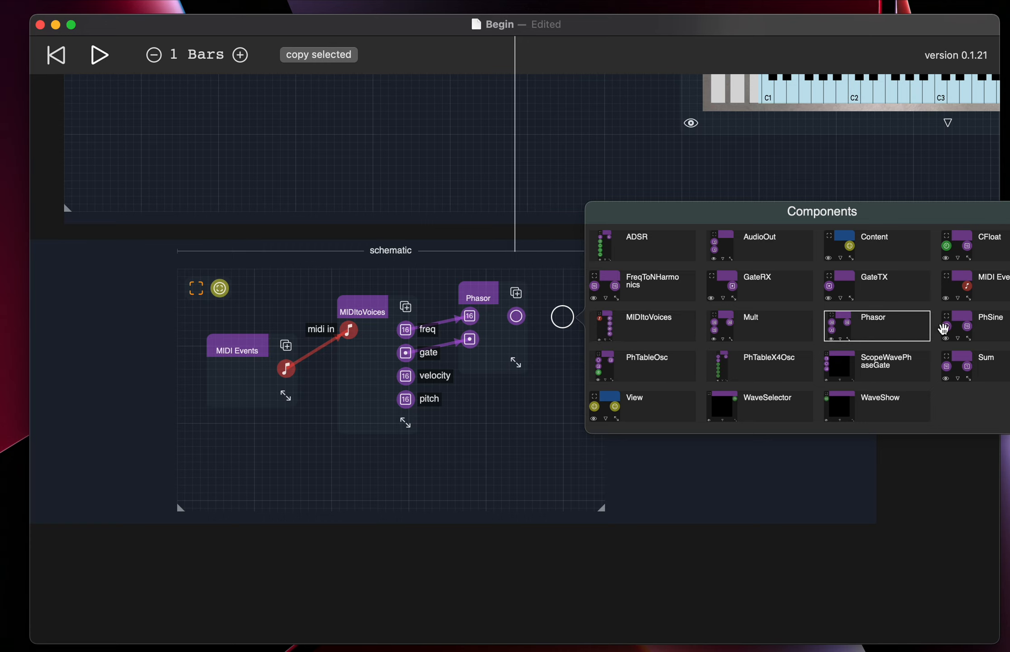
left_click(966, 327)
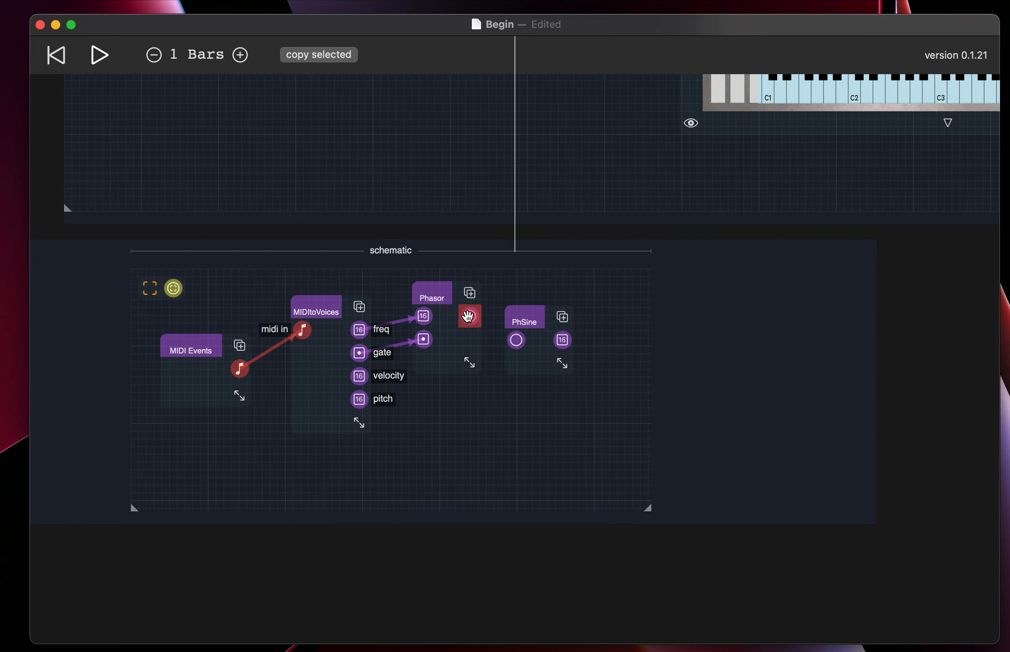
left_click_drag(469, 315, 612, 304)
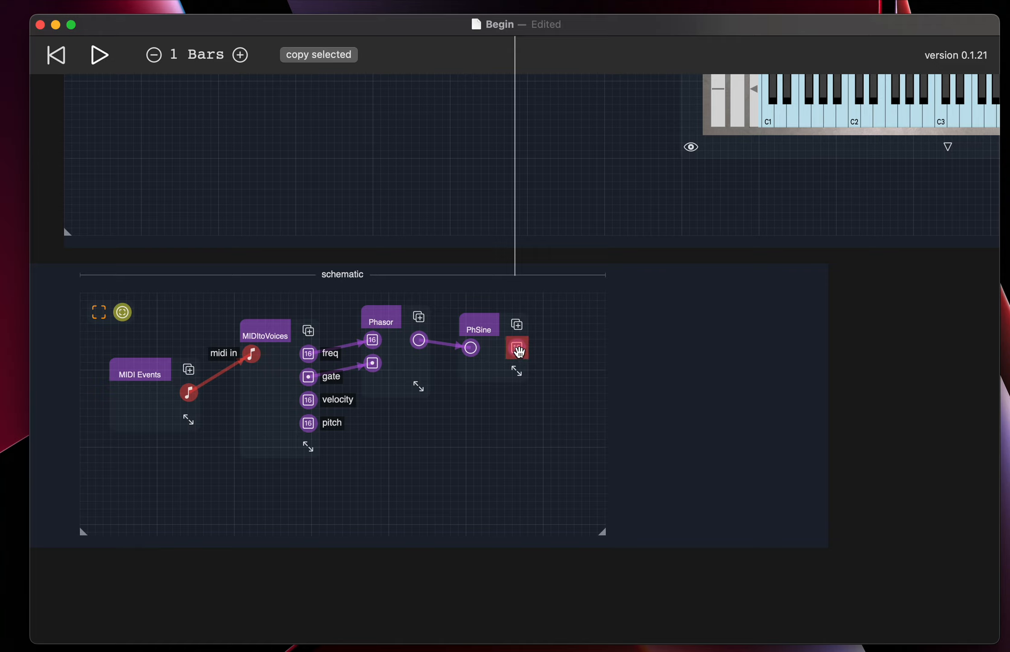
Step: Add a Sum component after PhSine and connect the PhSine output to its input
left_click(569, 324)
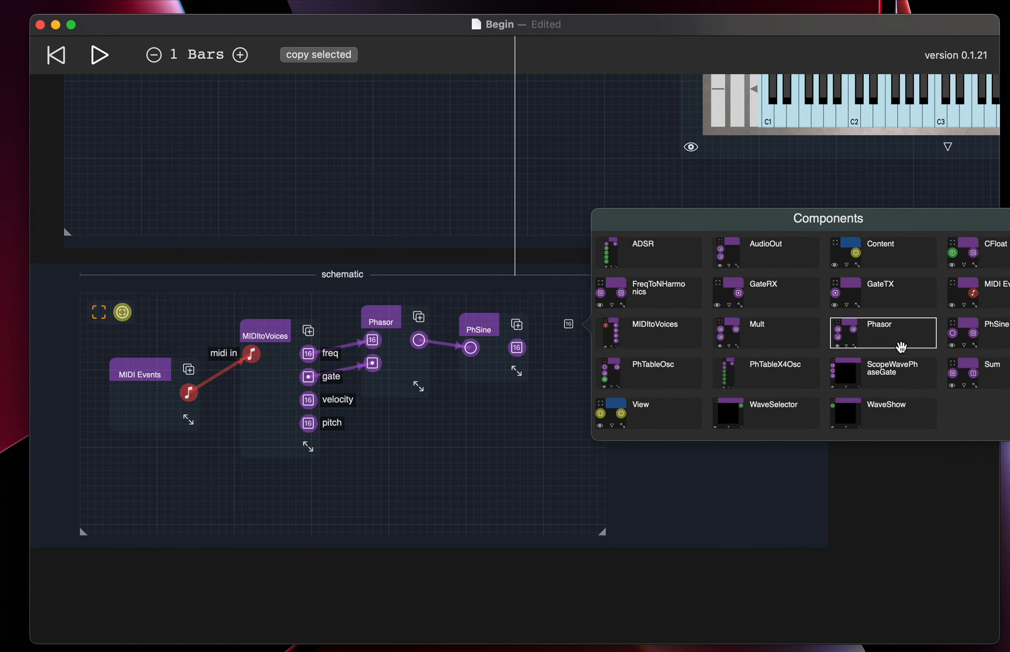
left_click(955, 378)
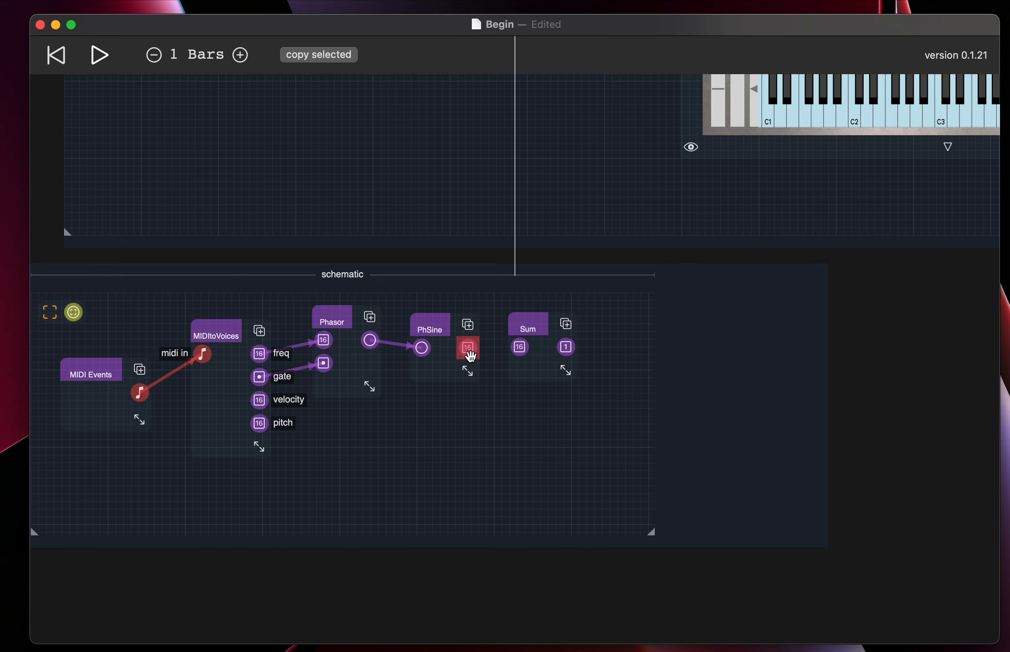
left_click_drag(467, 347, 520, 347)
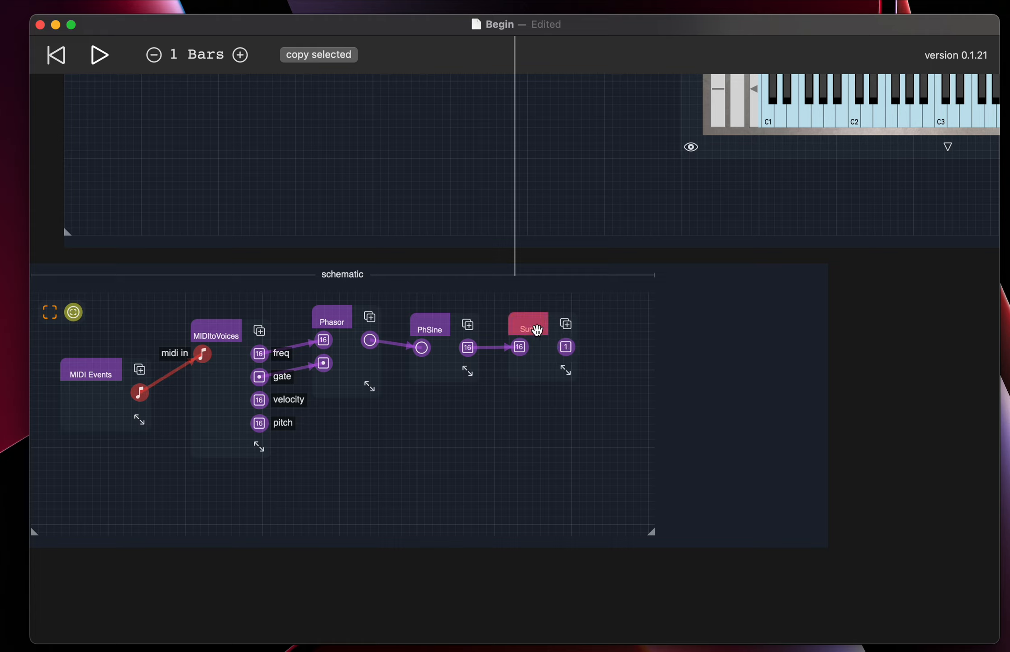
Step: Detach Sum from PhSine, and add an ADSR component below PhSine fed by the gate output of MIDItoVoices
left_click_drag(531, 327, 489, 405)
double_click(475, 372)
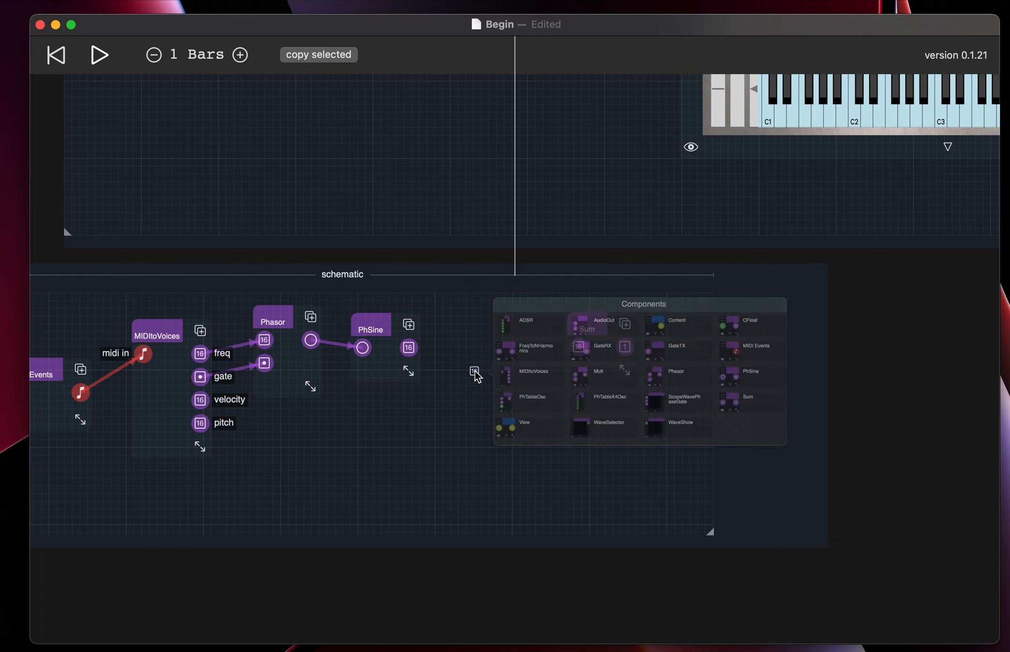
left_click(532, 304)
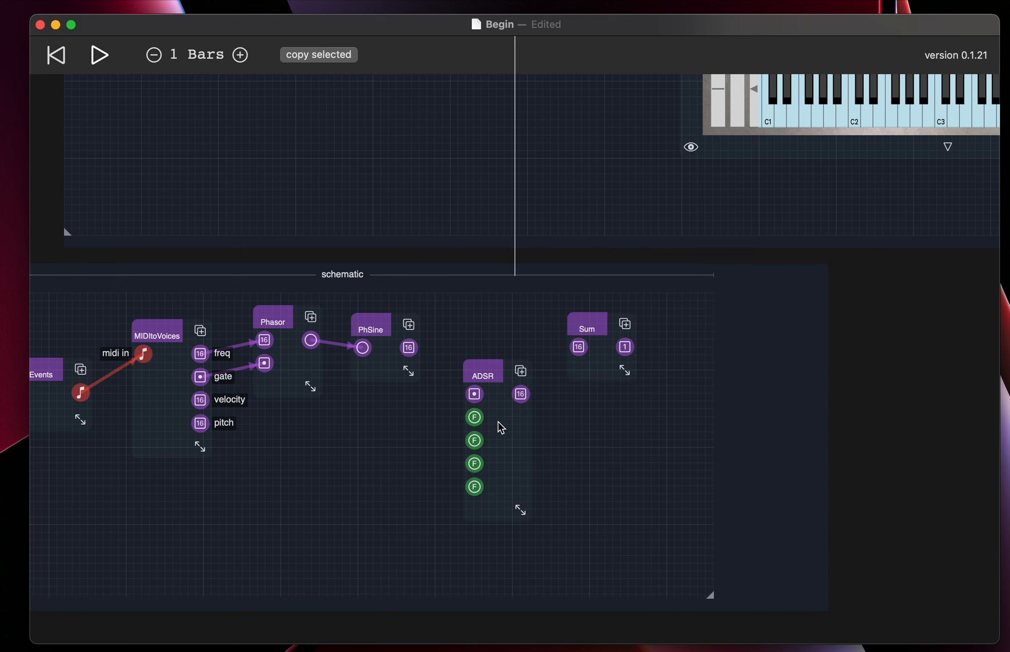
left_click_drag(482, 371, 388, 434)
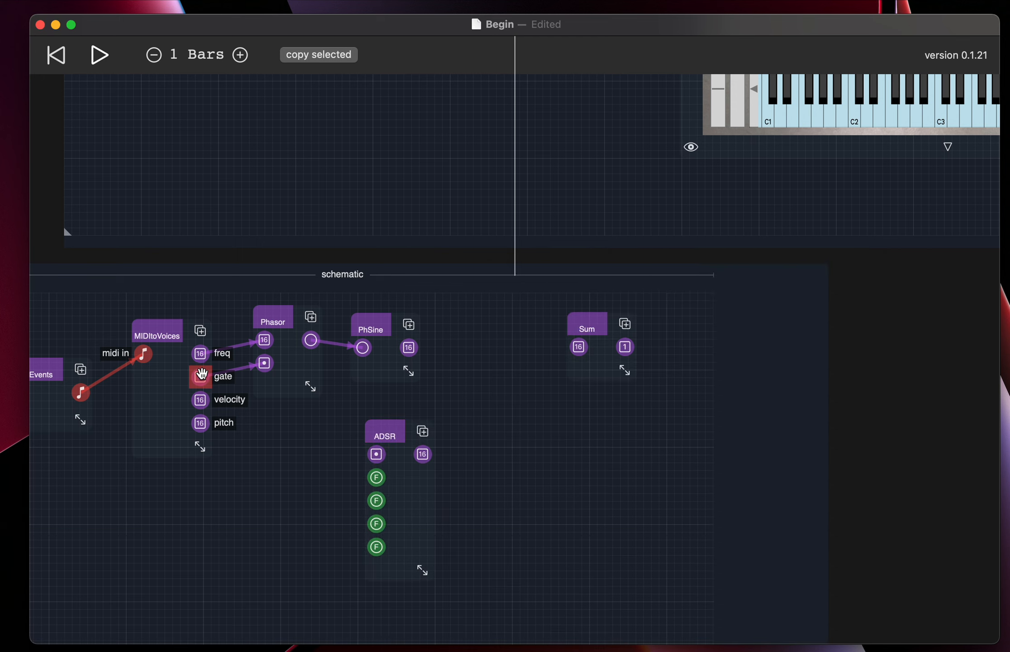
left_click_drag(200, 377, 376, 454)
Step: Add a Mult component fed by the PhSine and ADSR outputs, and connect its output to the Sum input
double_click(488, 340)
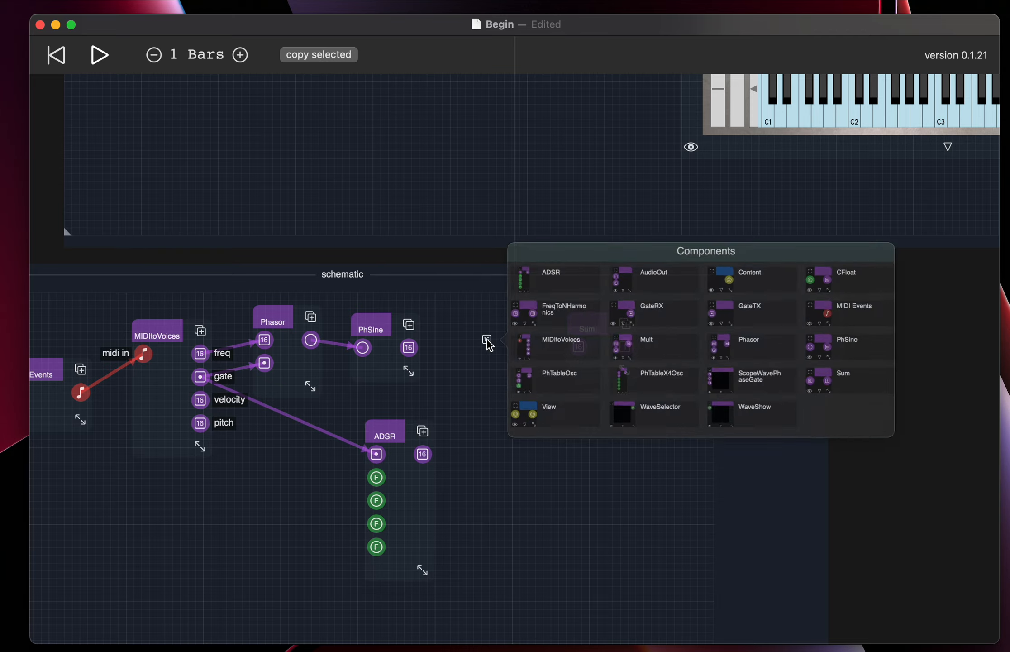
left_click(679, 346)
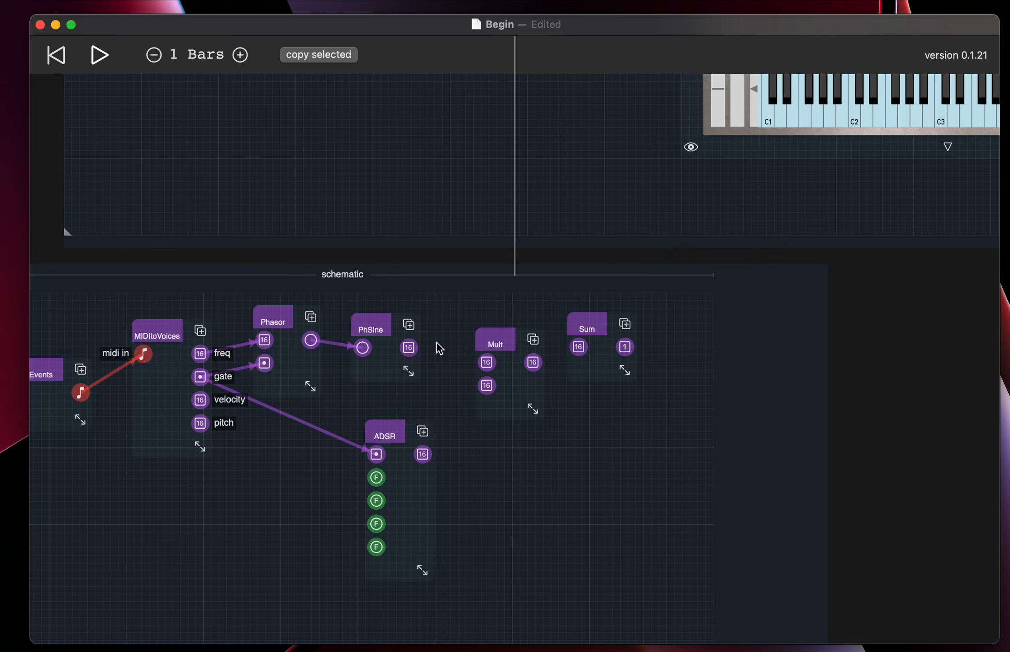
left_click_drag(408, 346, 487, 362)
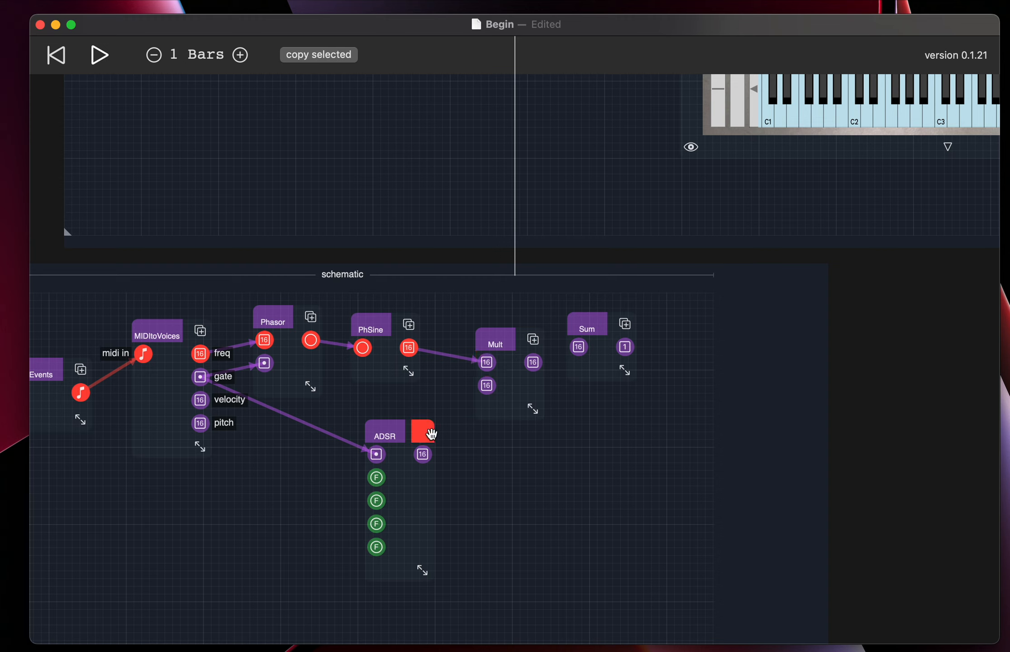
left_click_drag(423, 453, 486, 387)
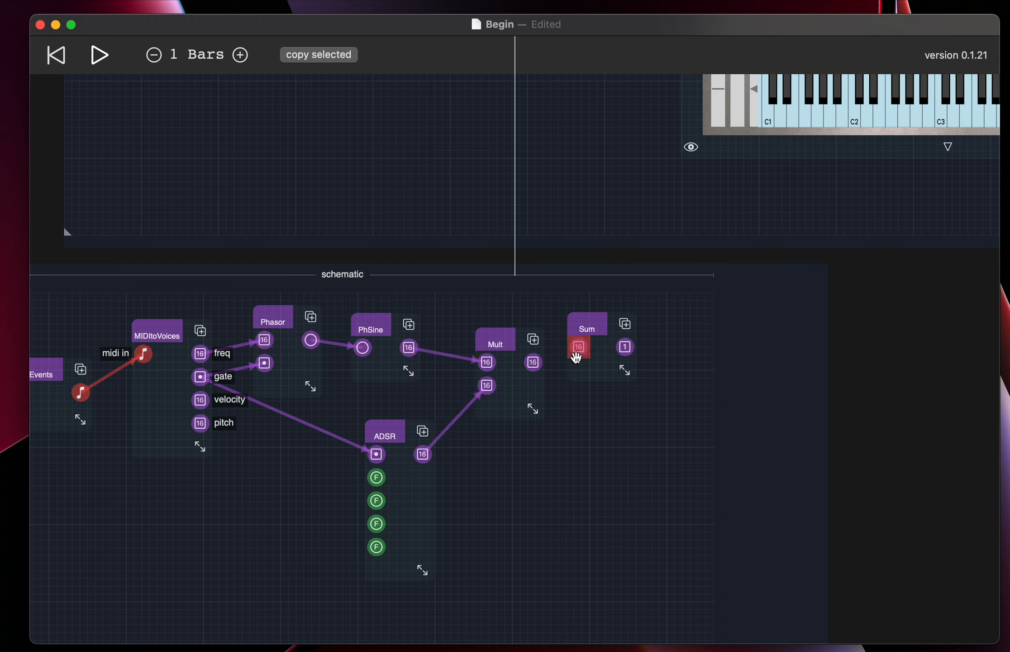
left_click_drag(600, 333, 609, 332)
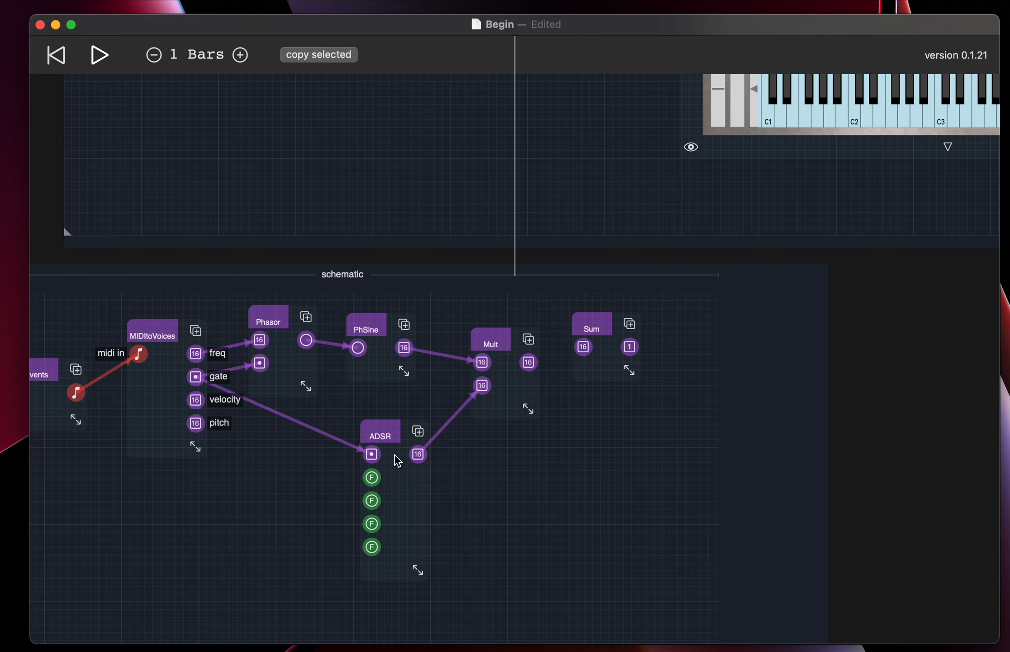
left_click_drag(528, 362, 584, 348)
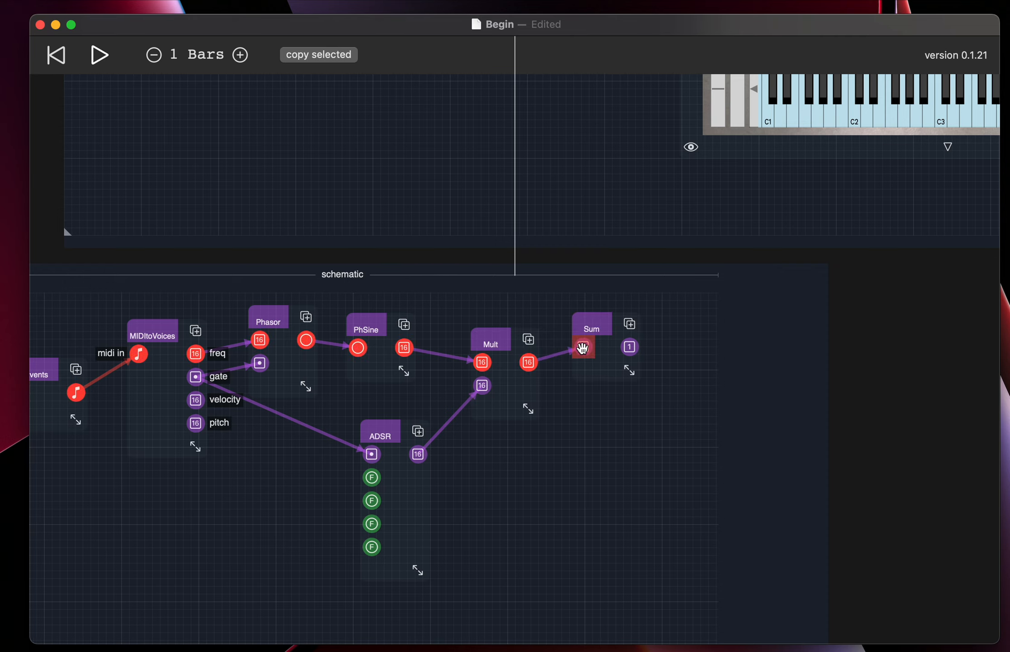
Step: Add an AudioOut component after Sum, widen it, and connect the Sum output to both of its inputs
right_click(690, 321)
scroll(420, 338, "up", 8)
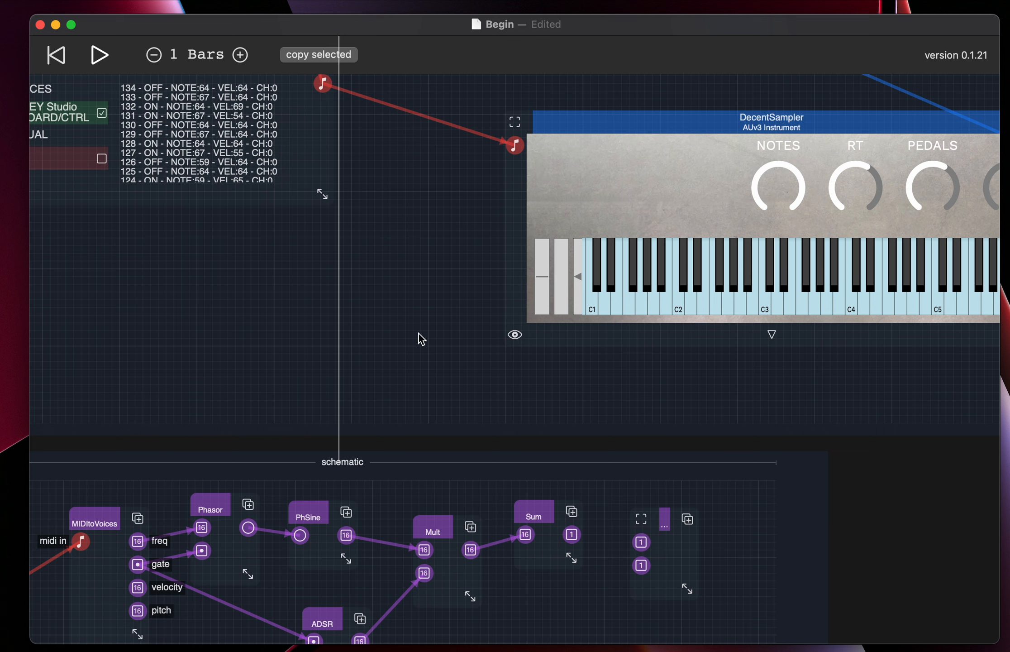
scroll(431, 273, "down", 8)
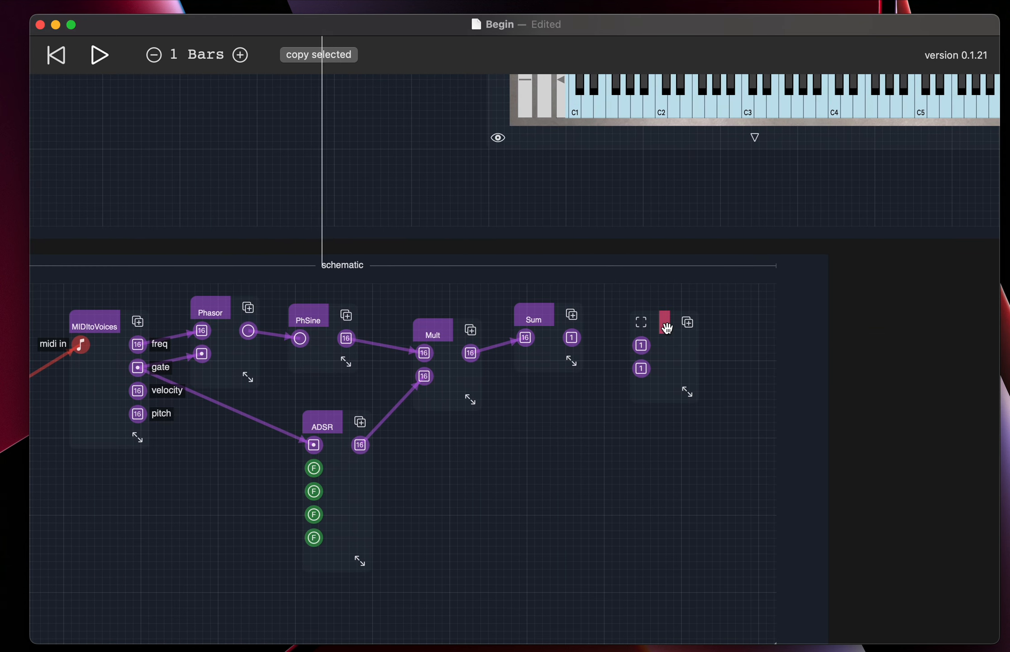
left_click_drag(680, 387, 699, 385)
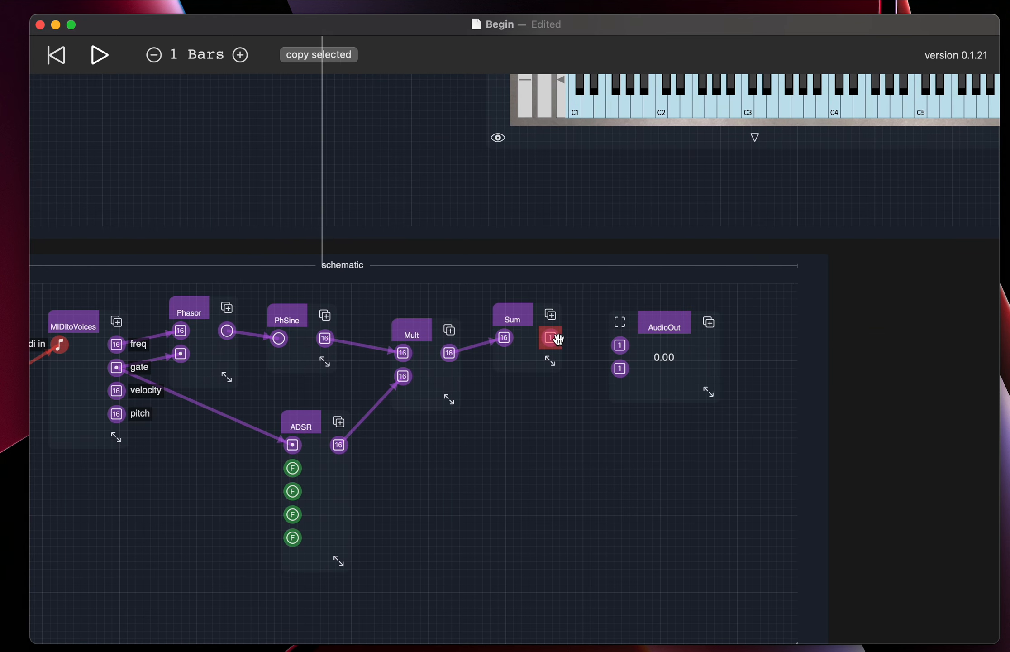
left_click_drag(551, 337, 620, 345)
left_click_drag(551, 337, 622, 374)
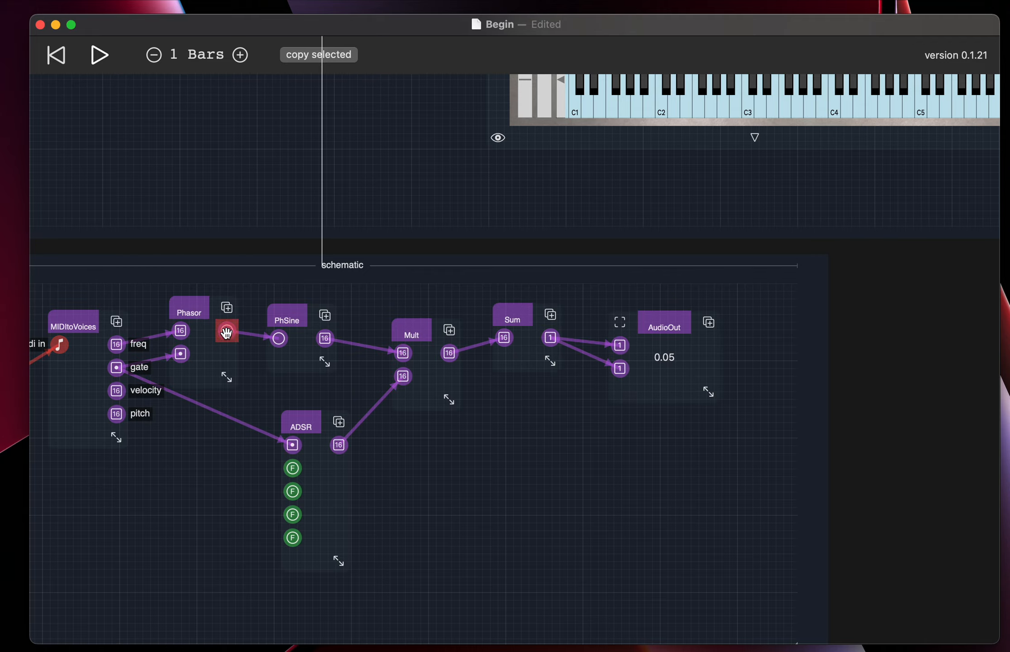
scroll(352, 540, "up", 15)
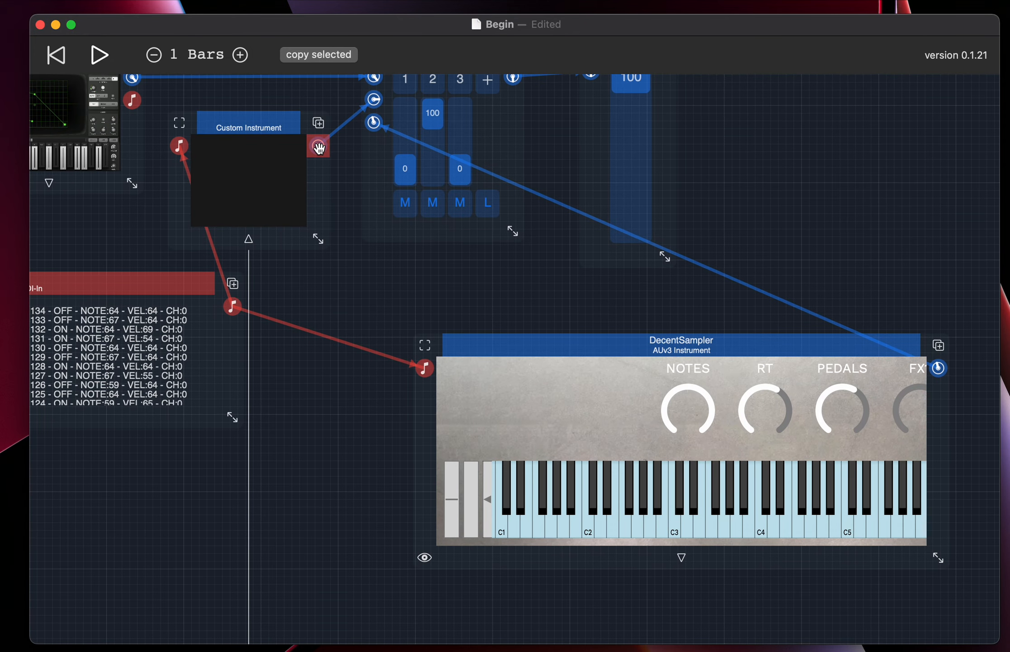
scroll(311, 451, "down", 15)
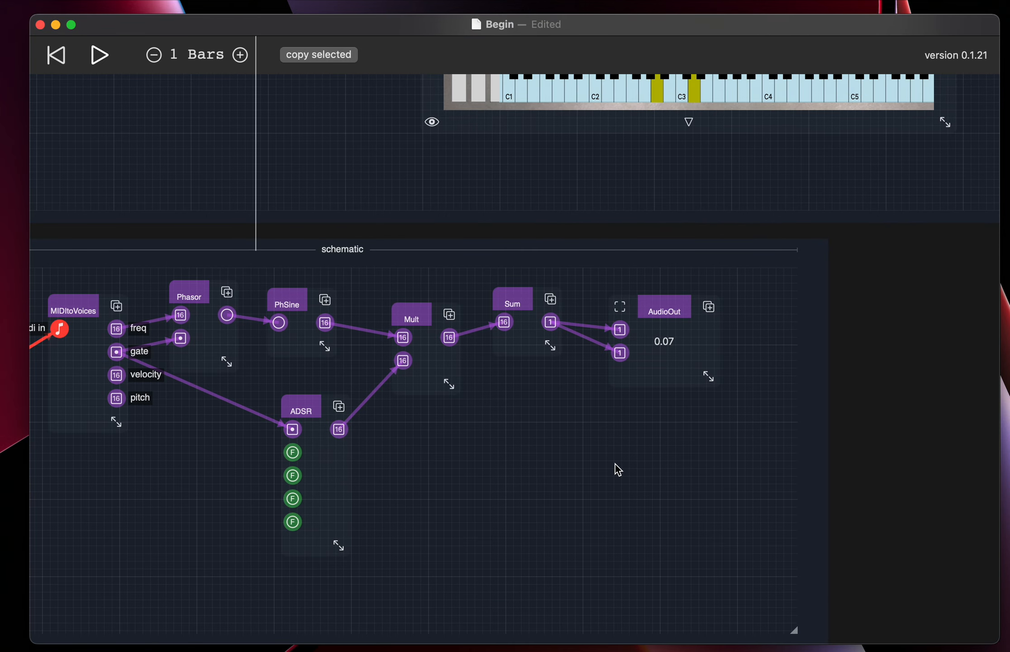
scroll(618, 485, "up", 1)
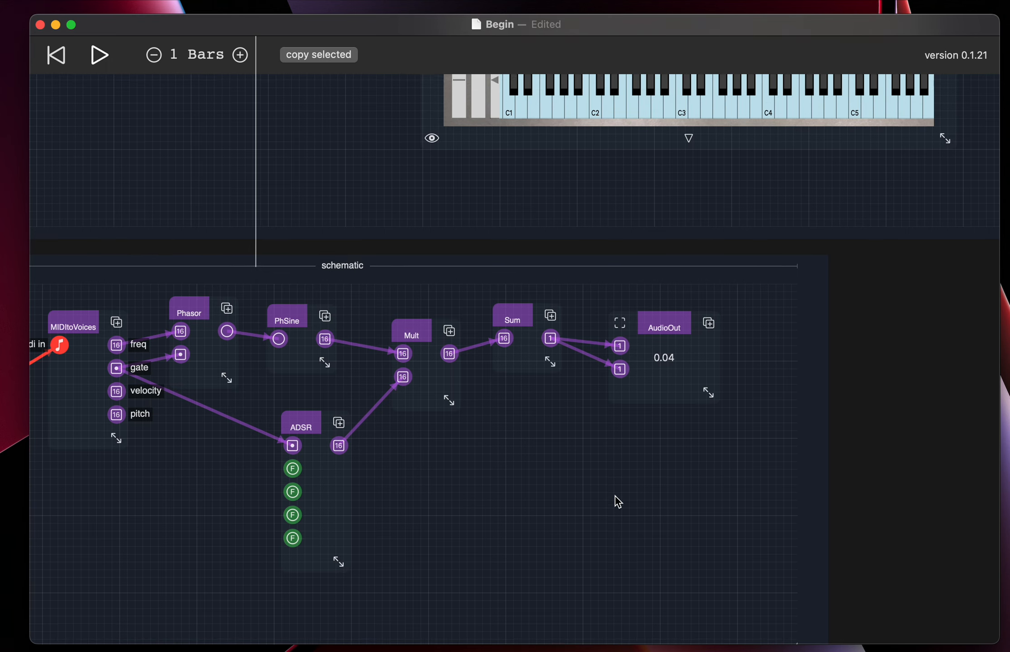
left_click_drag(615, 496, 685, 544)
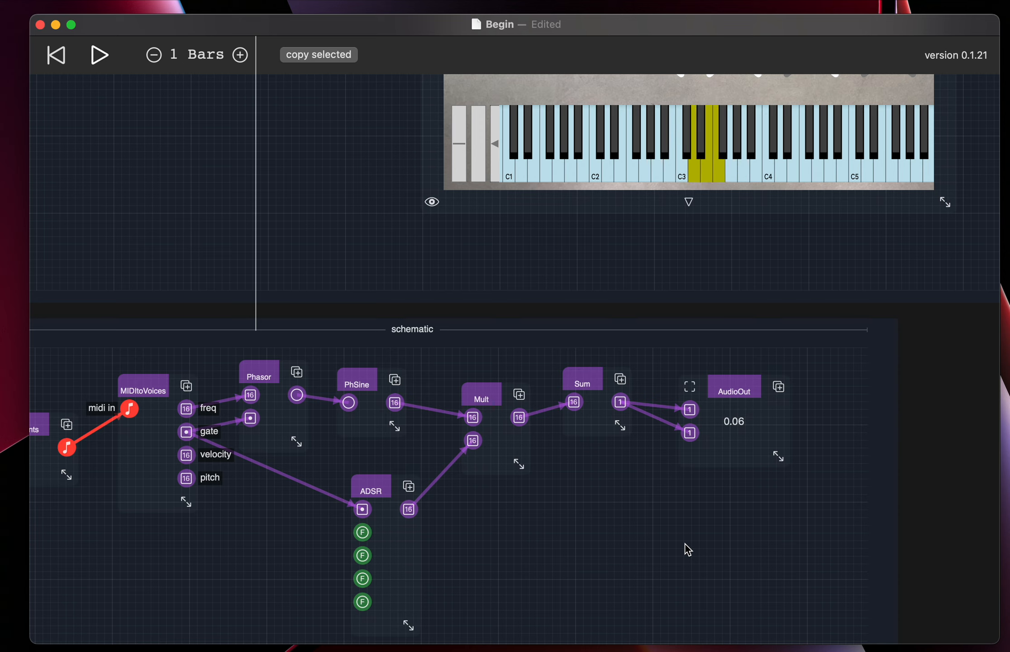
Step: Bypass the envelope by wiring PhSine straight into Sum, and restore the routing through Mult
left_click_drag(371, 487, 366, 499)
left_click_drag(473, 417, 574, 402)
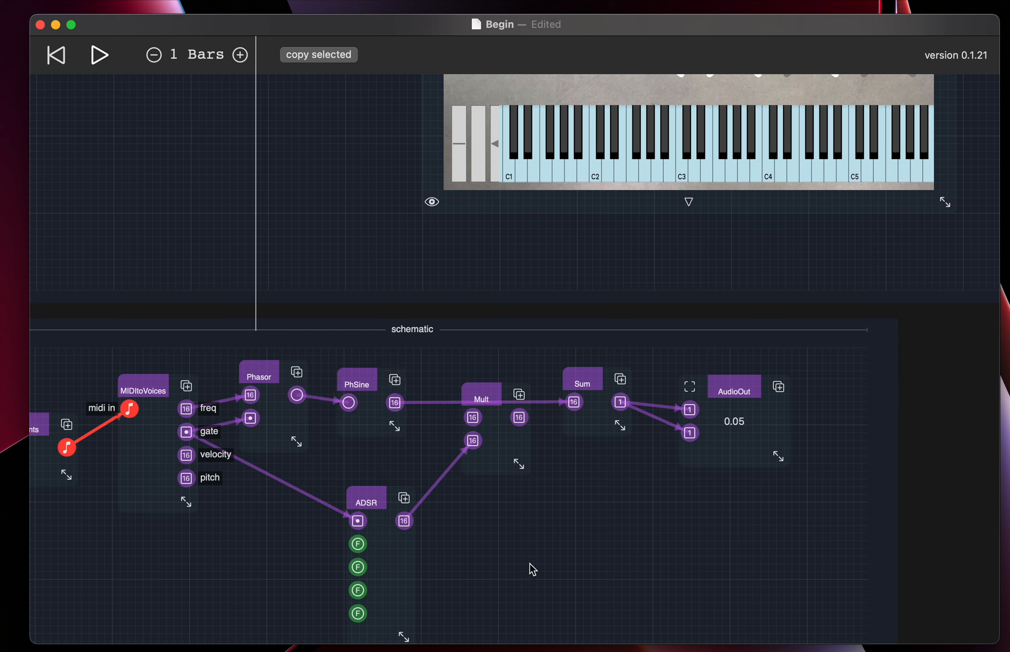
left_click_drag(574, 402, 473, 417)
left_click_drag(520, 417, 574, 402)
scroll(533, 569, "down", 5)
double_click(483, 432)
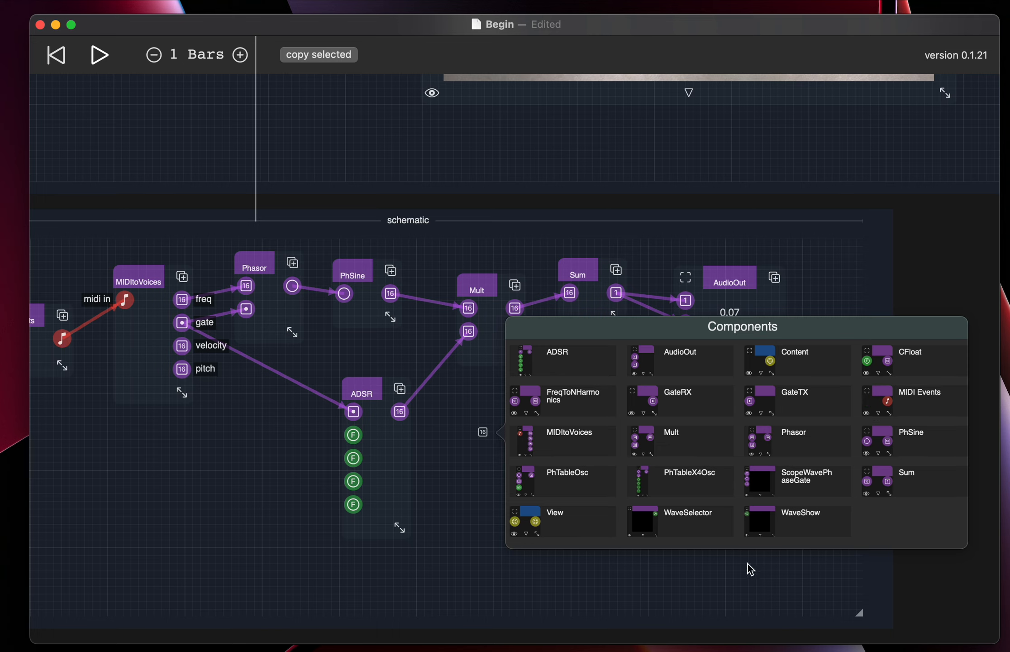
left_click(700, 559)
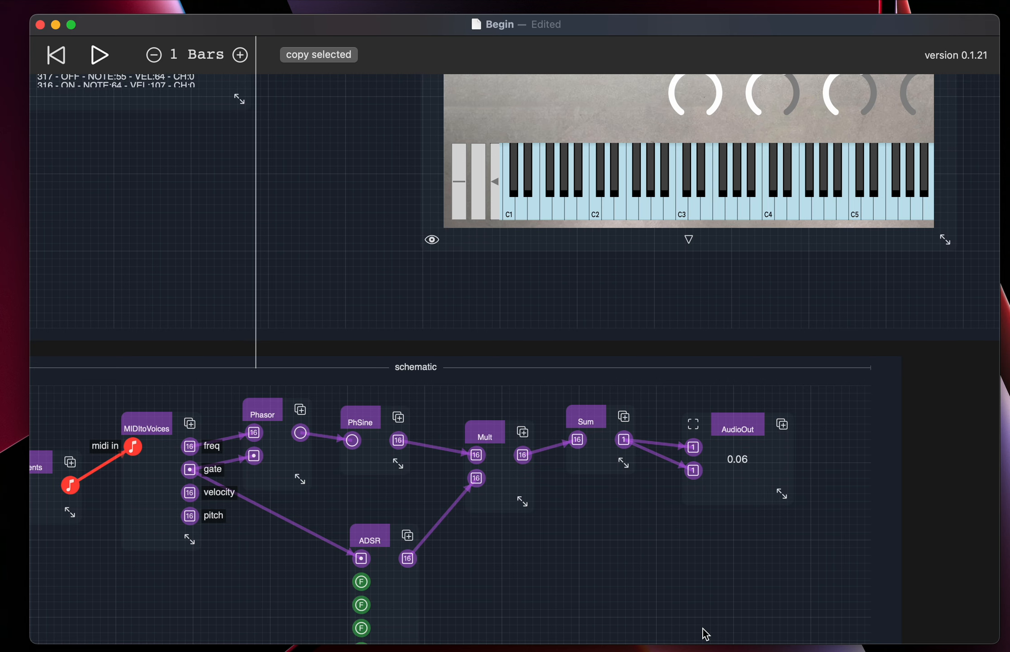
scroll(706, 633, "down", 8)
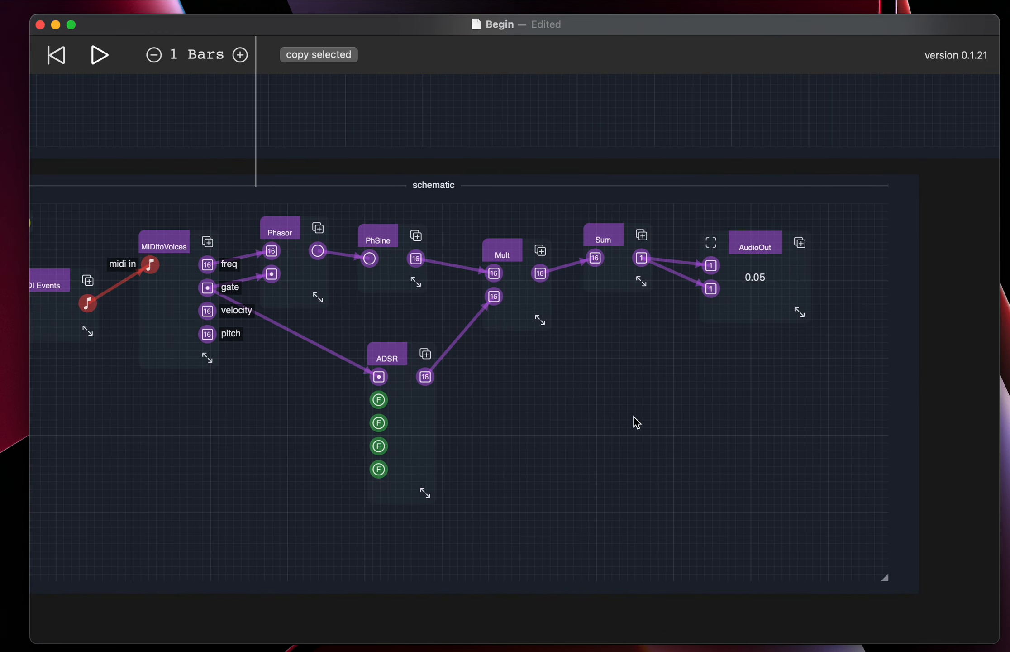
Step: Move the ADSR component closer beneath PhSine and show the labels of its ports
left_click_drag(385, 356, 379, 336)
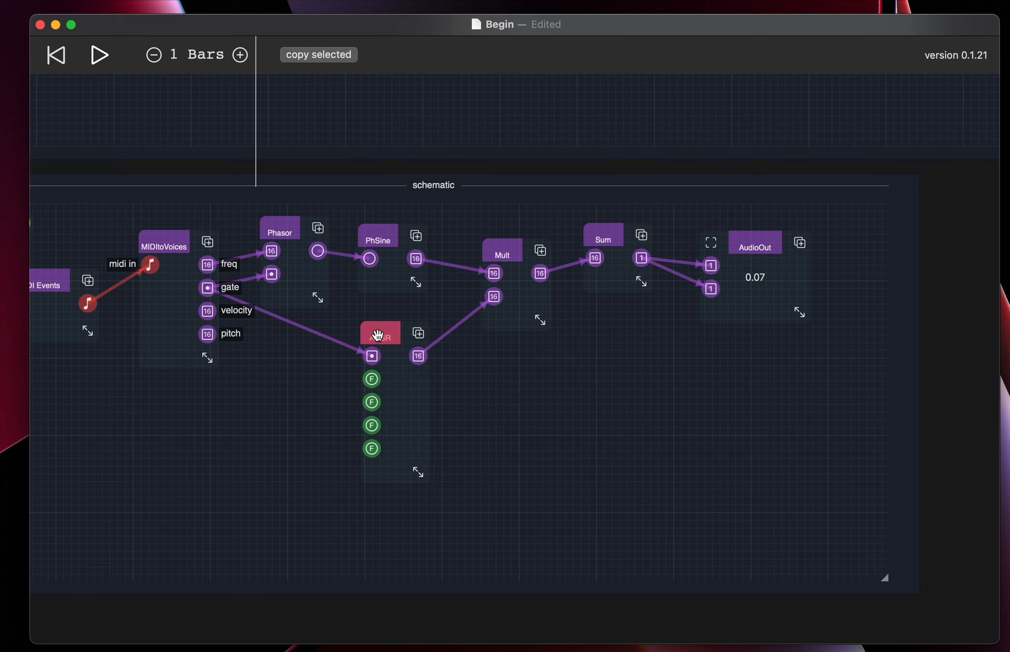
left_click(382, 334)
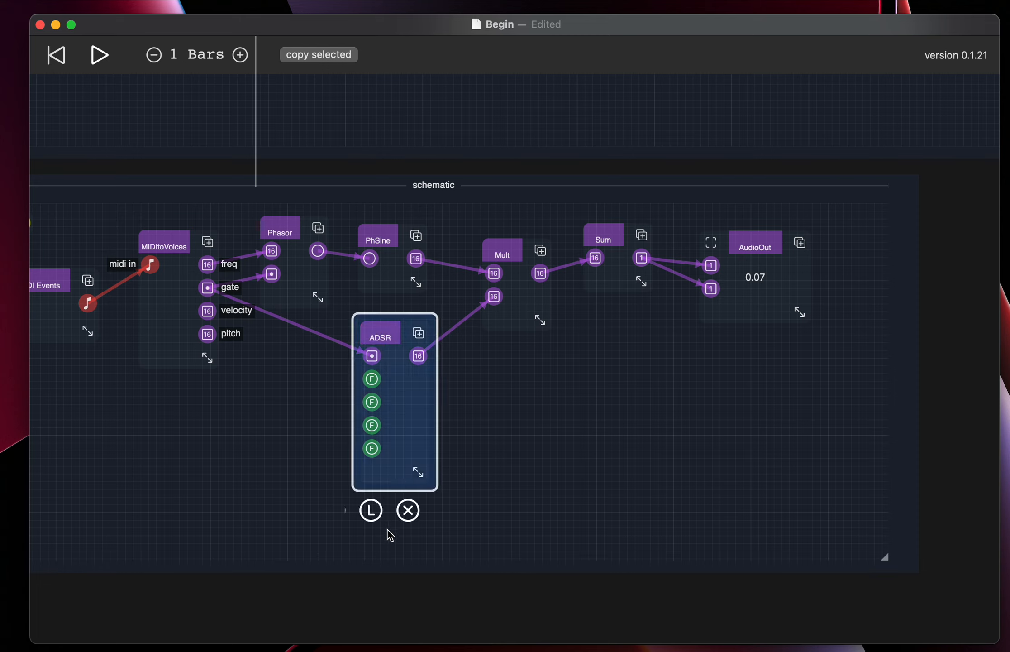
left_click(370, 510)
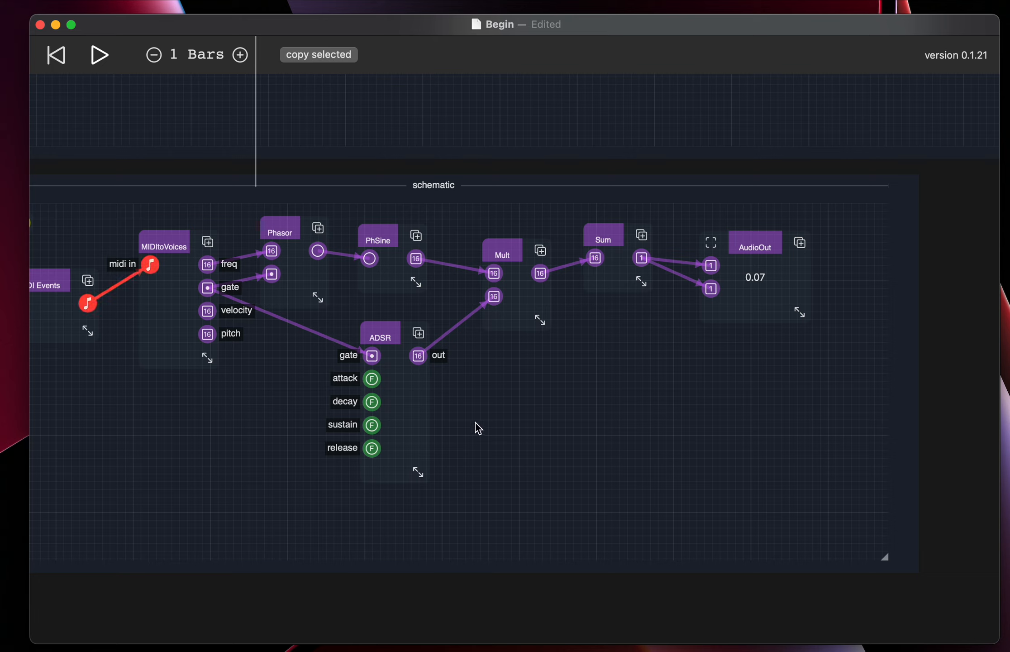
Step: Add a WaveSelector component to the empty area below Mult and enlarge it until its waveform display is readable
double_click(504, 385)
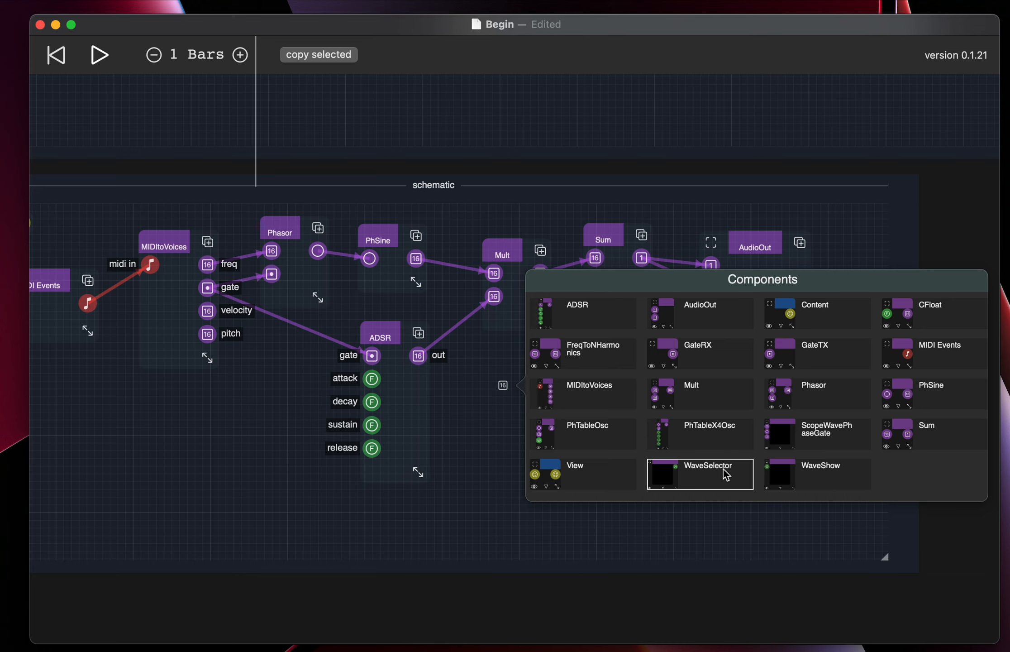
left_click(683, 476)
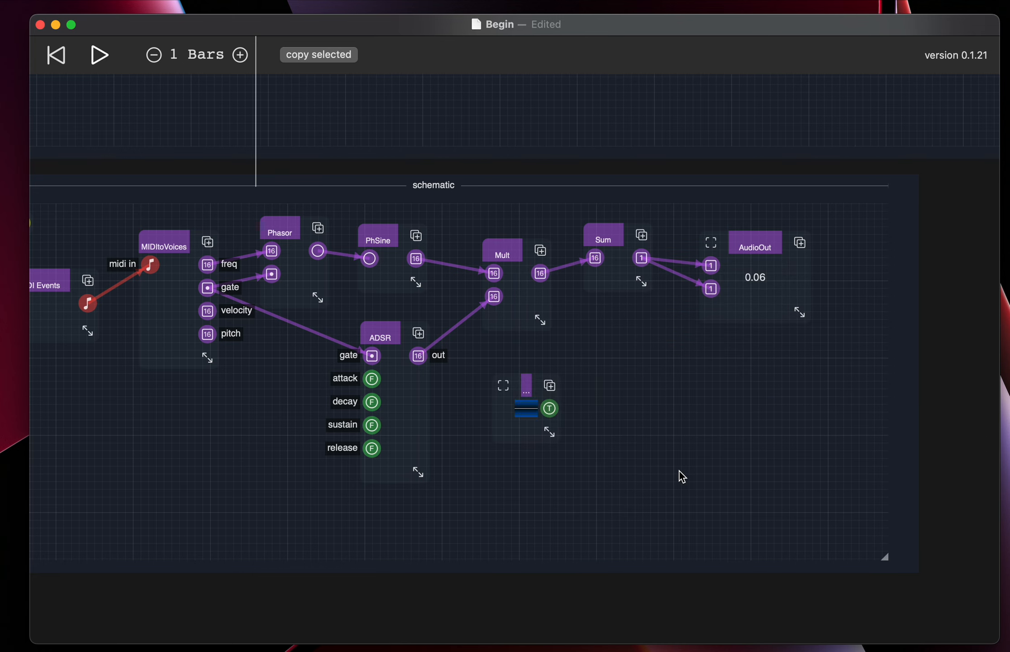
left_click_drag(566, 448, 708, 518)
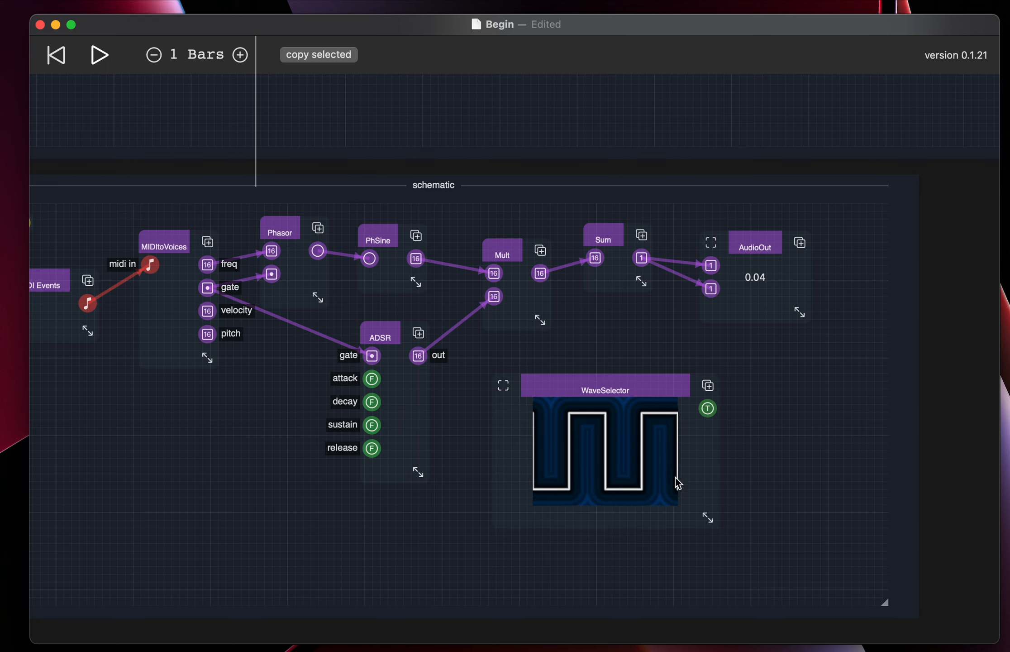
Step: Examine the waveforms offered by WaveSelector without changing the selection, and move the component closer to ADSR
left_click(602, 448)
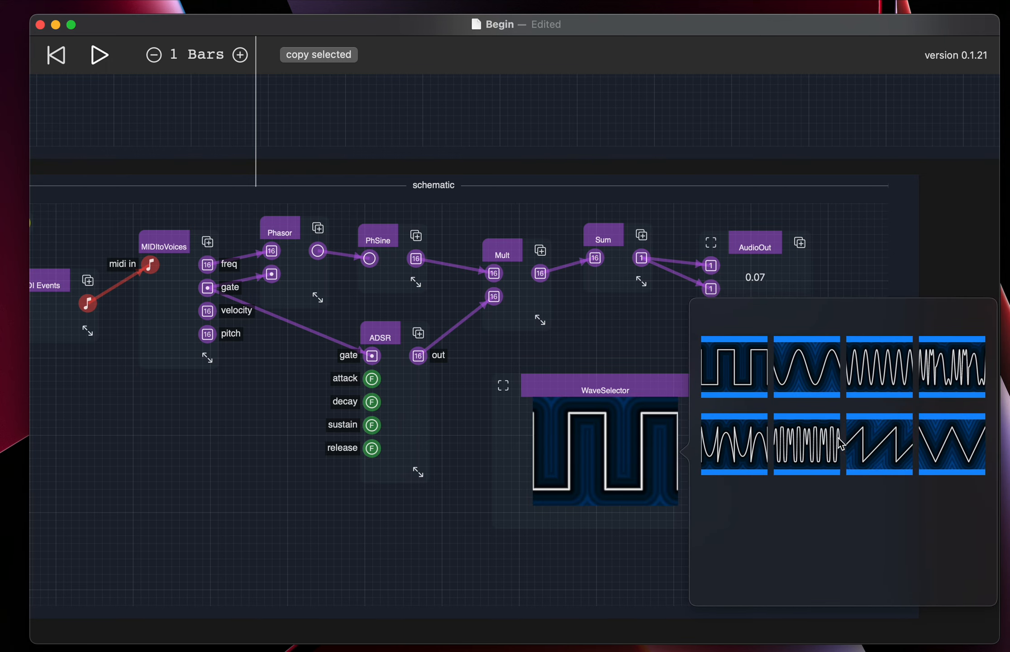
left_click(645, 344)
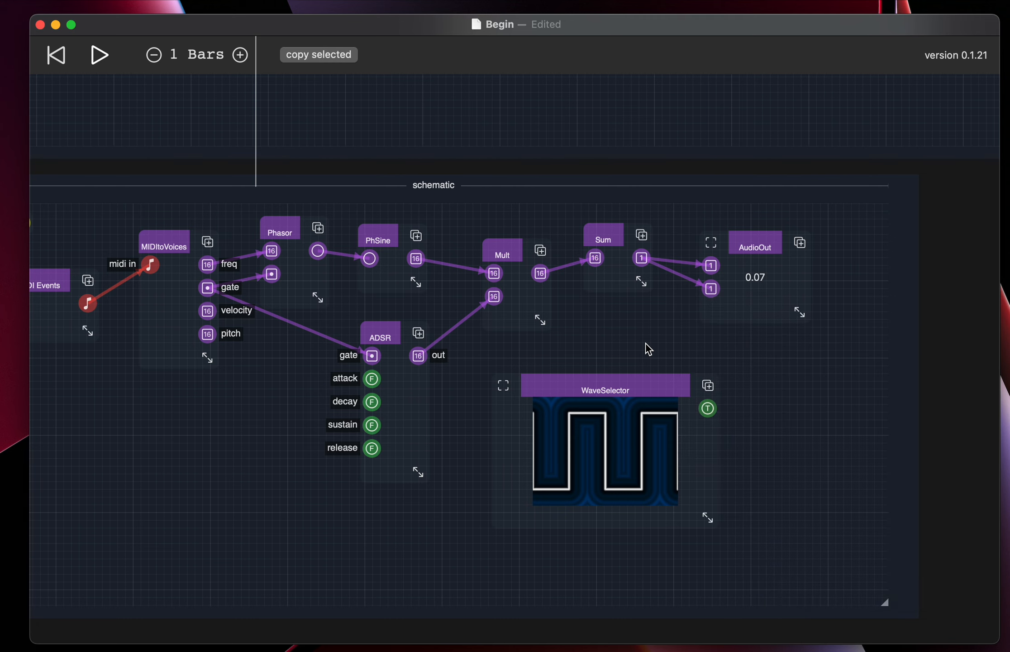
left_click_drag(629, 394, 570, 390)
left_click(568, 451)
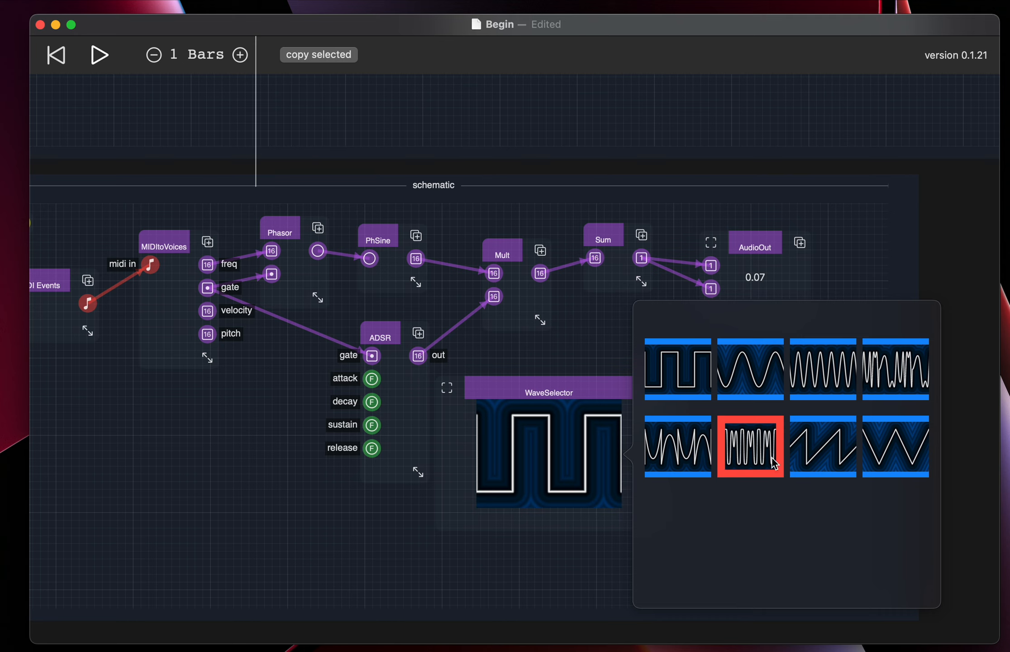
left_click(581, 334)
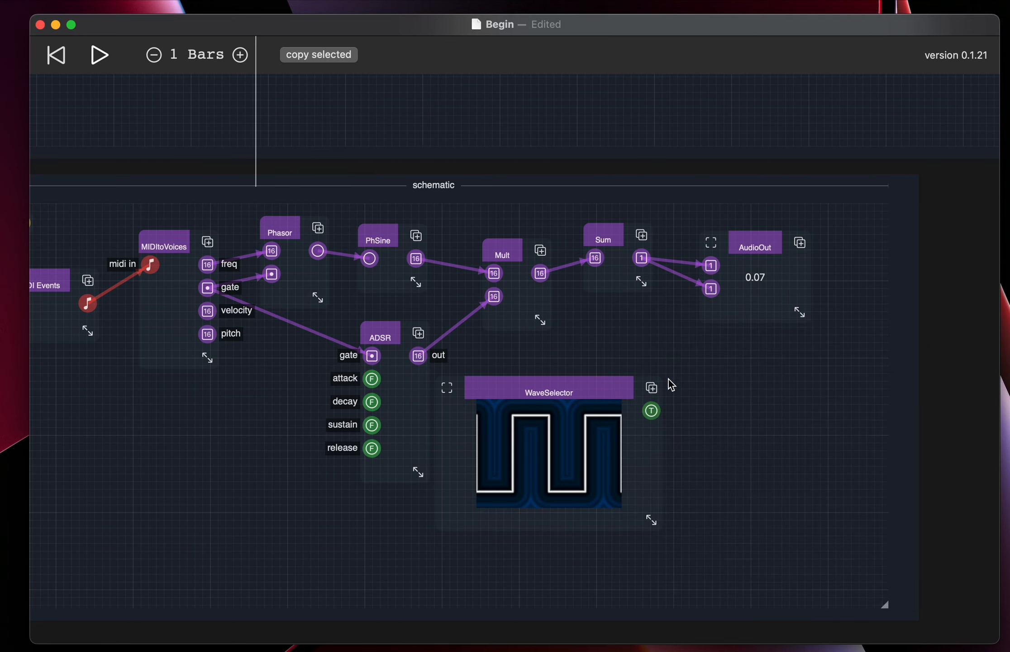
Step: Add a PhTableX4Osc component beside WaveSelector and widen it so its full title fits
double_click(706, 393)
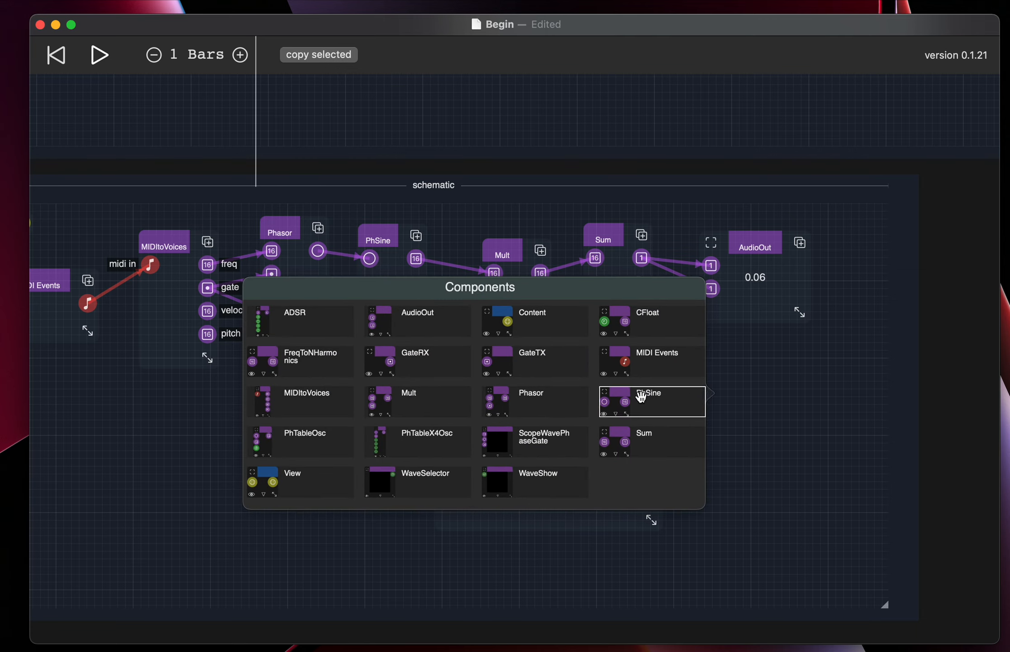
left_click(413, 440)
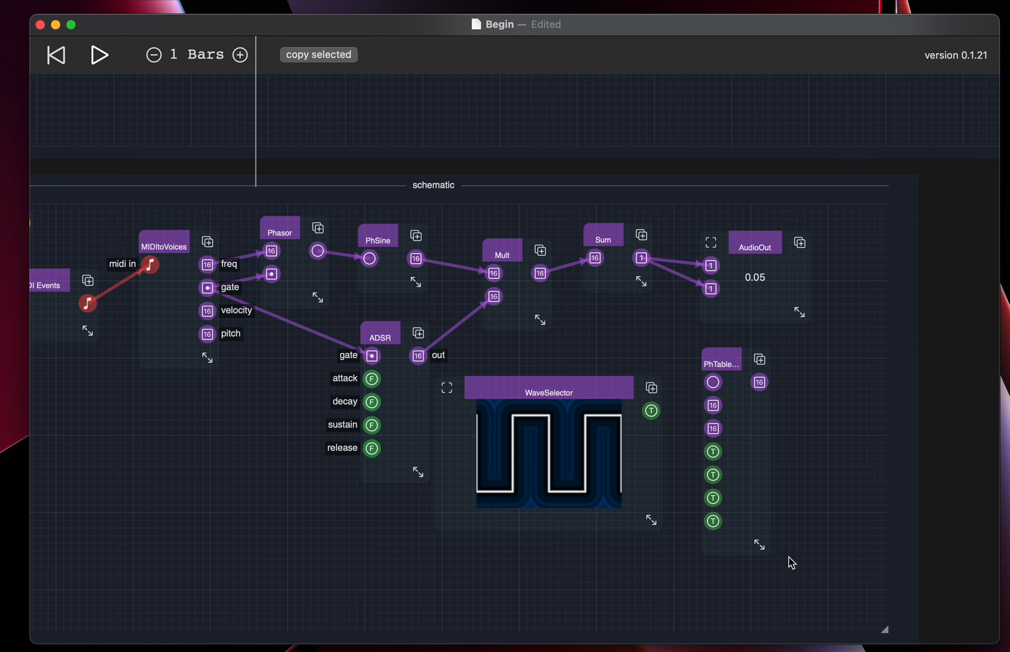
left_click_drag(771, 546, 822, 542)
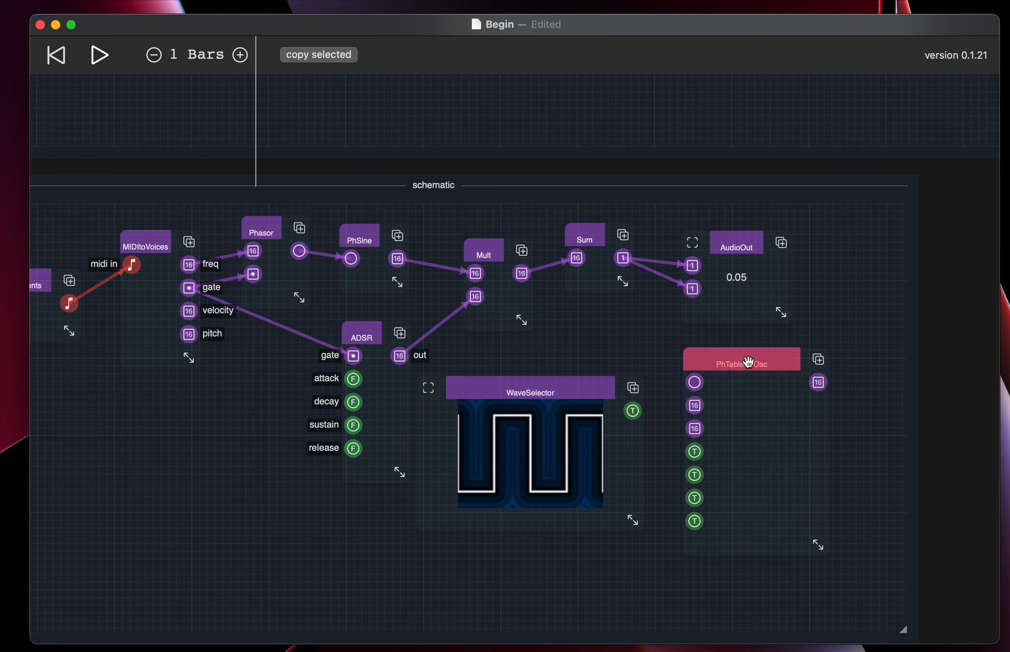
Step: Show the PhTableX4Osc port labels, and connect the WaveSelector output to its first table input with more space between the two components
left_click(747, 361)
left_click(772, 588)
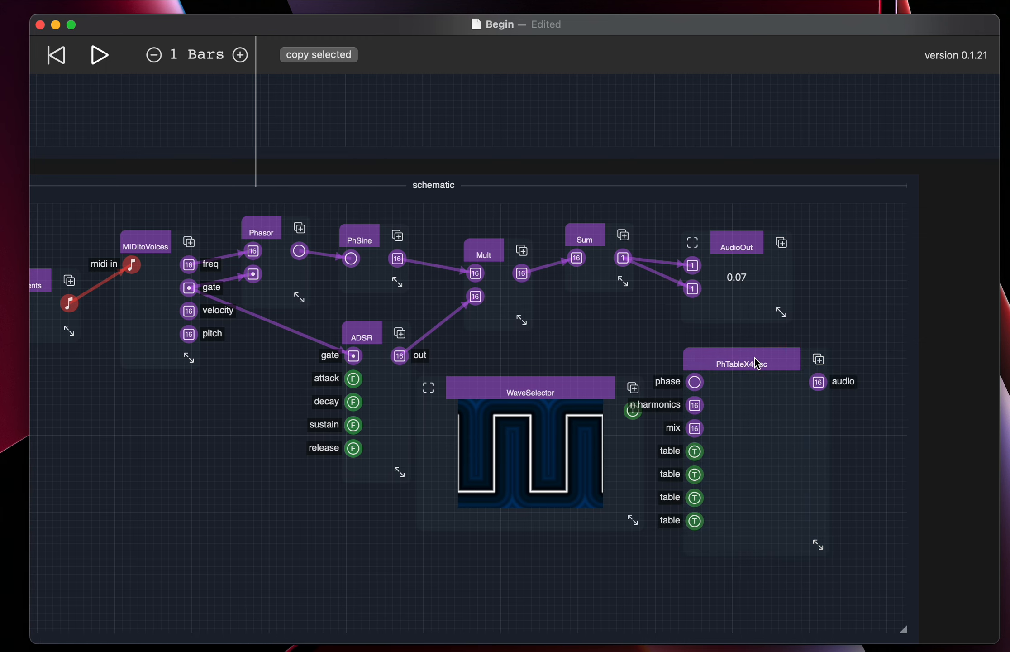
left_click_drag(755, 356, 805, 354)
left_click_drag(585, 411, 741, 449)
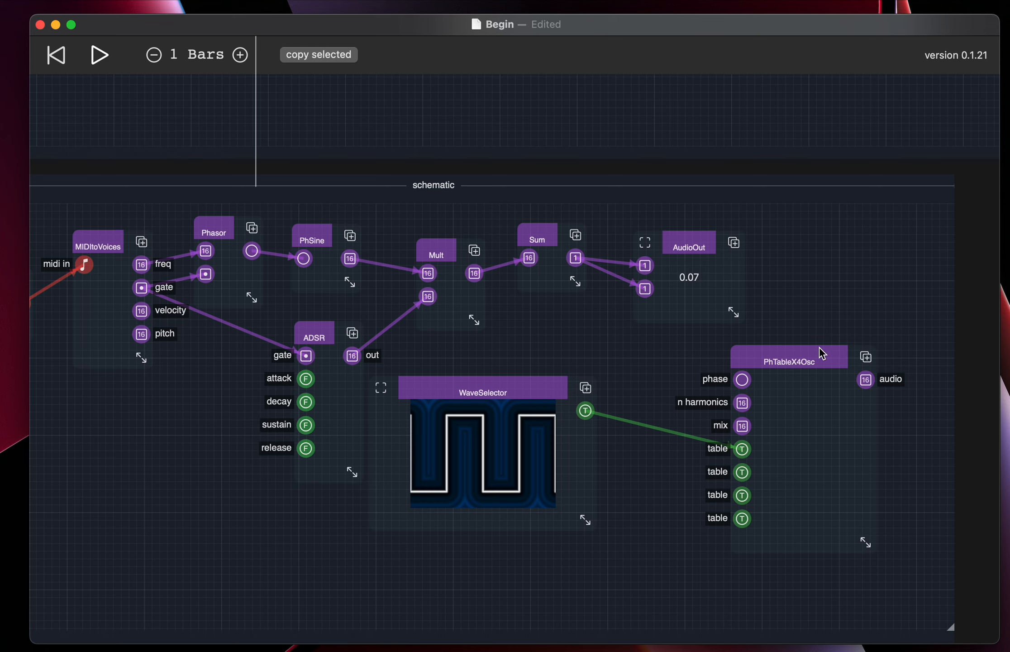
Step: Delete the PhTableX4Osc and WaveSelector components together from the schematic
left_click(799, 356)
left_click(525, 392, "shift")
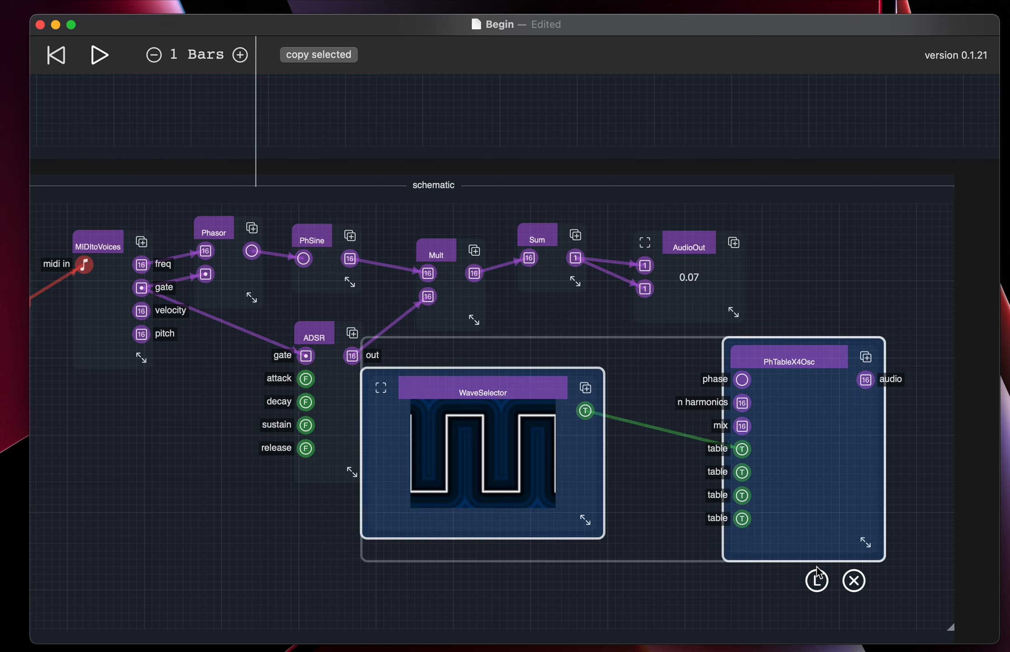
left_click(853, 582)
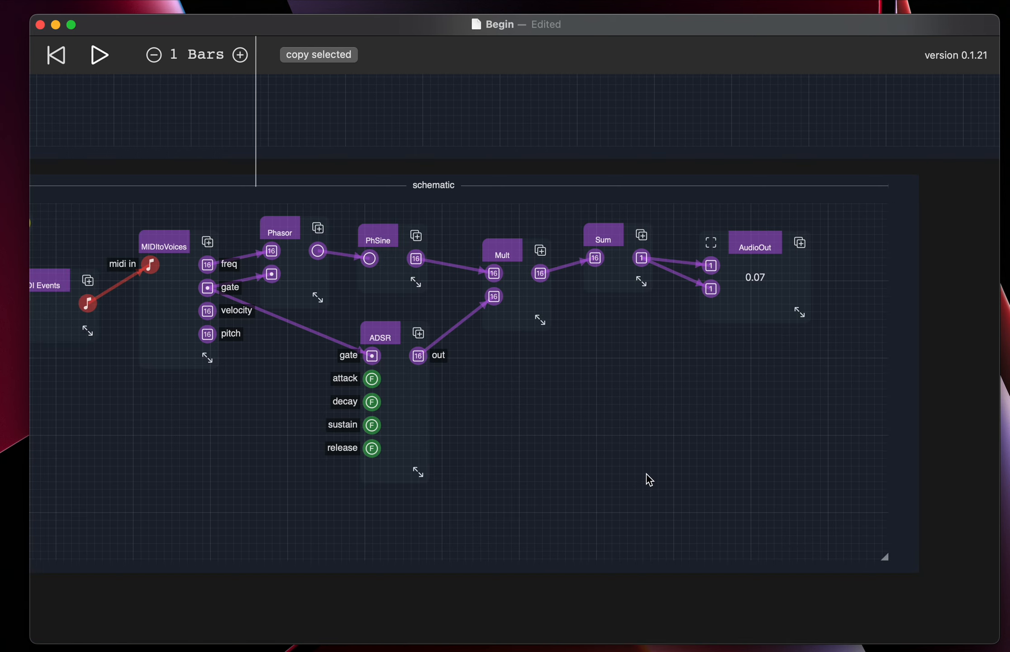